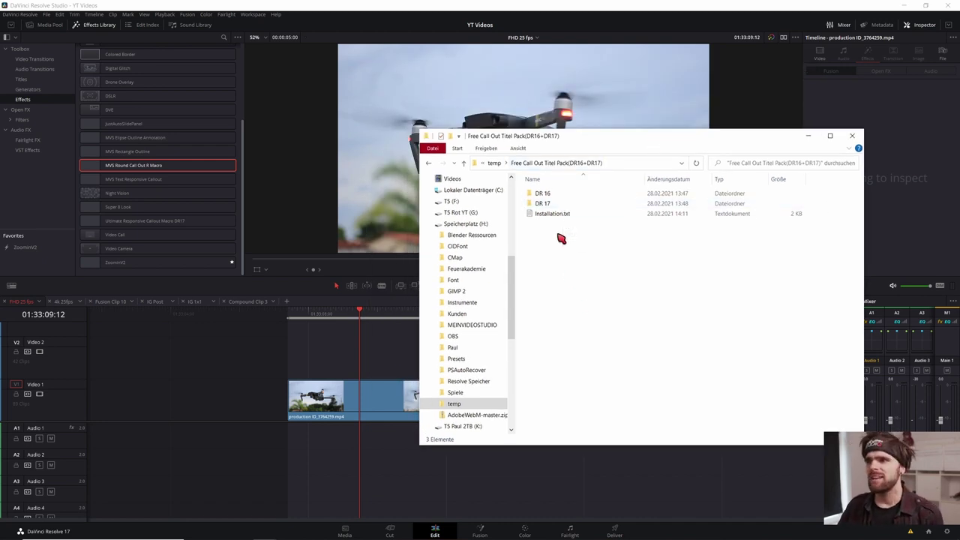
Step: Open the DR 17 folder in File Explorer and look over its three .setting files
mouse_move(548, 201)
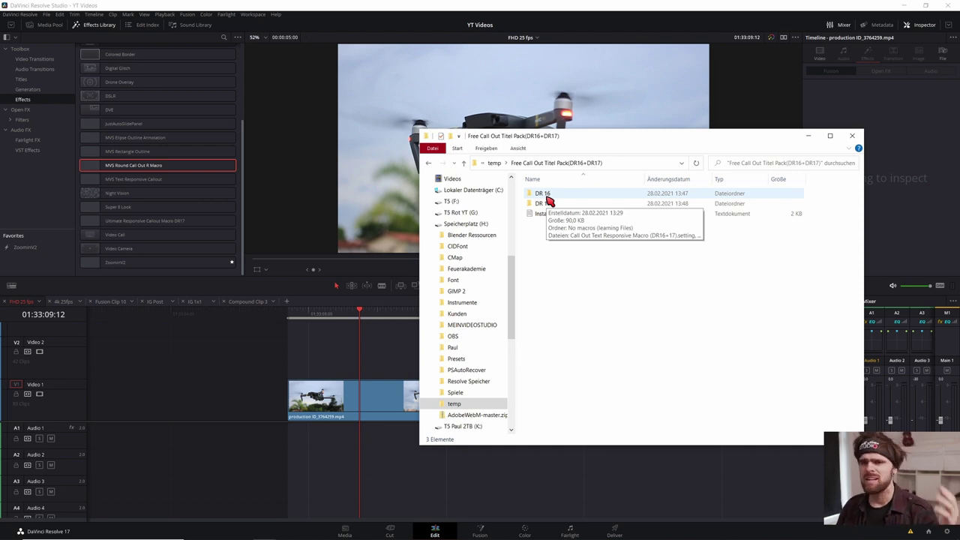
double_click(548, 202)
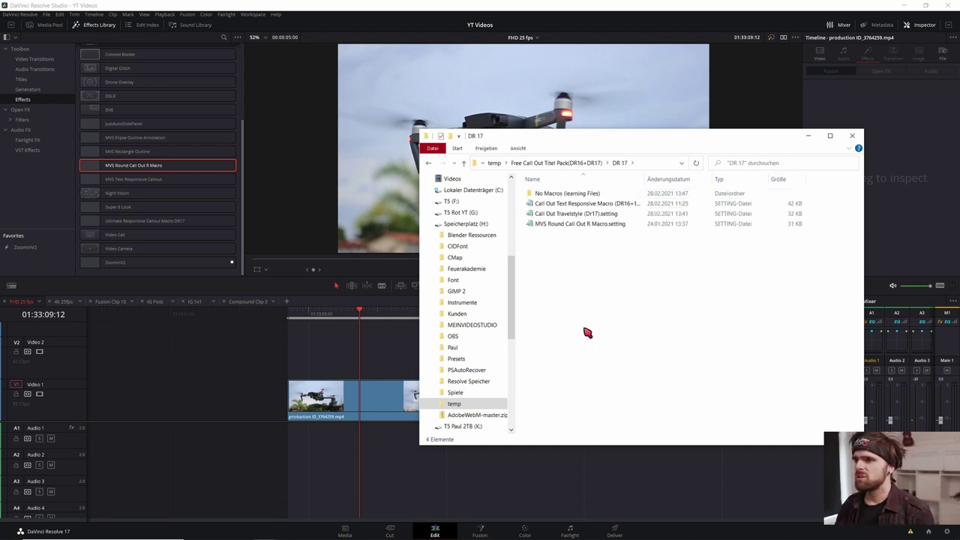
left_click_drag(568, 272, 575, 204)
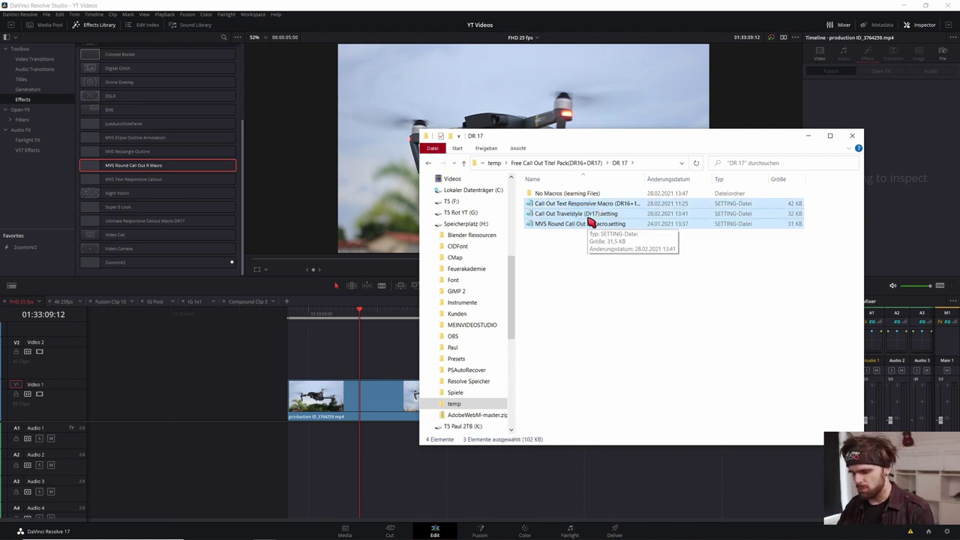
left_click(592, 272)
Step: Back in Resolve, select the drone clip on the timeline and switch to the Fusion page
left_click(280, 354)
left_click(389, 417)
left_click(485, 532)
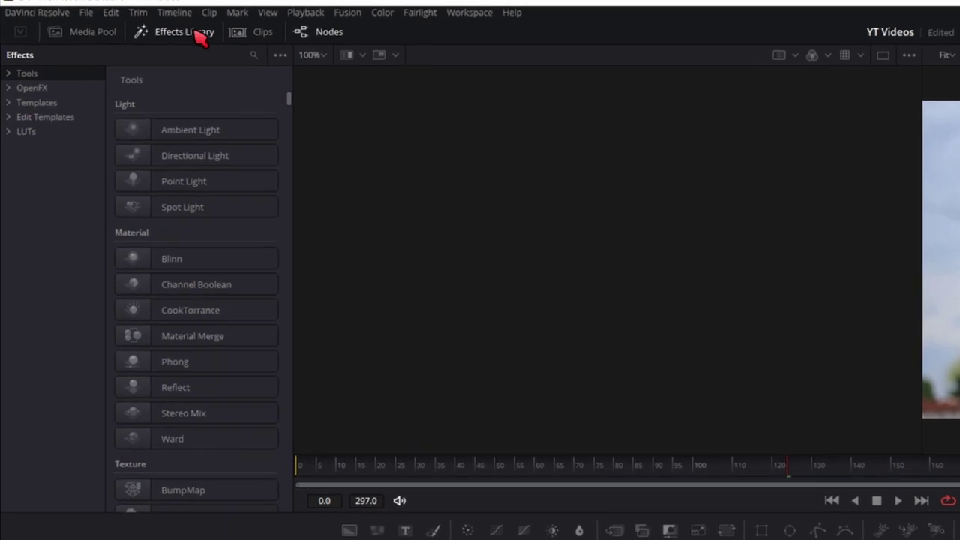
Step: Expand Edit Templates > Effects in the Effects Library and open the panel's '...' options menu
left_click(9, 119)
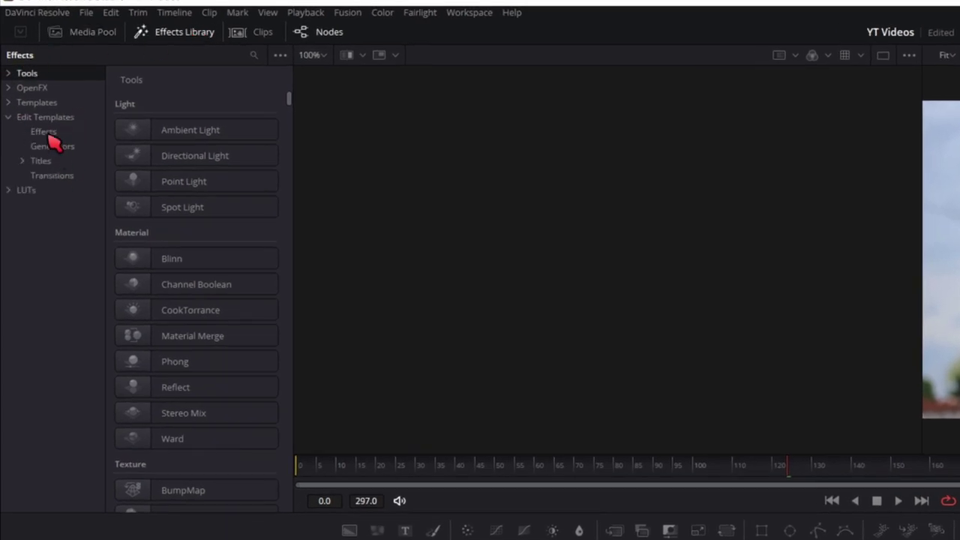
left_click(44, 132)
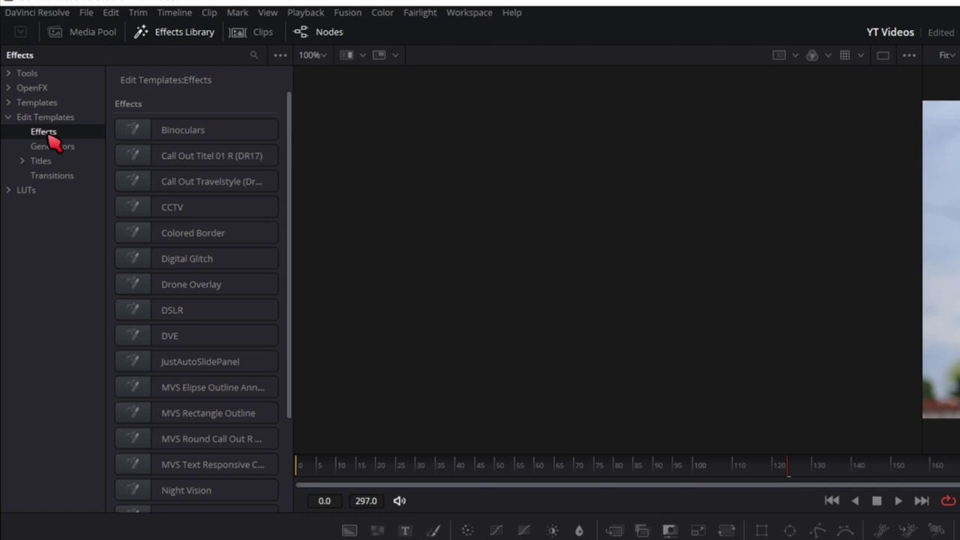
left_click(282, 57)
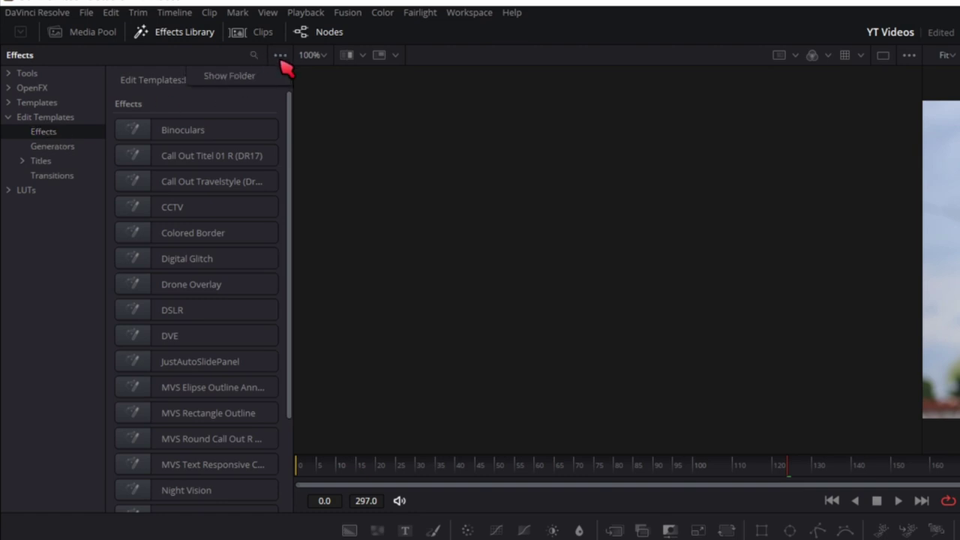
Step: Reveal the Templates\Edit\Effects folder with Show Folder, then minimize the Explorer window
left_click(237, 77)
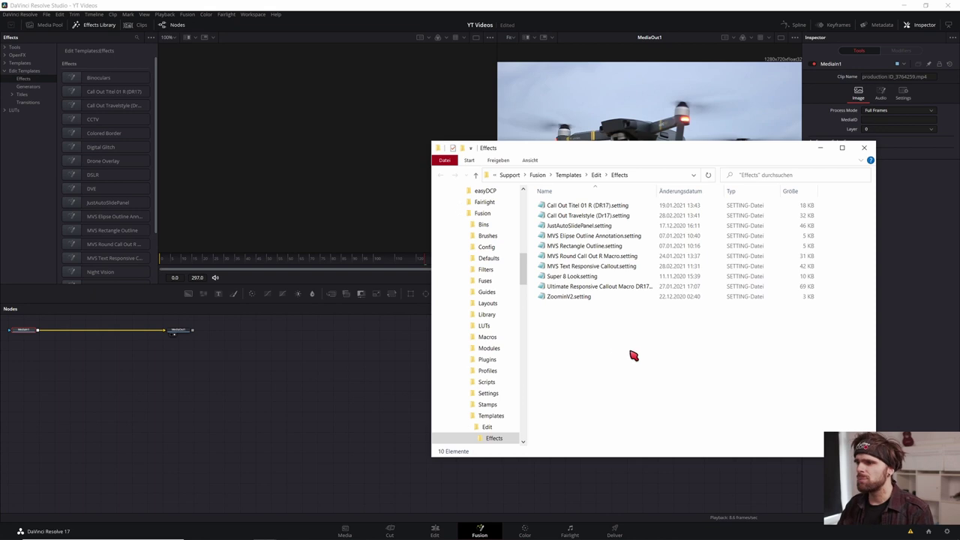
left_click(820, 148)
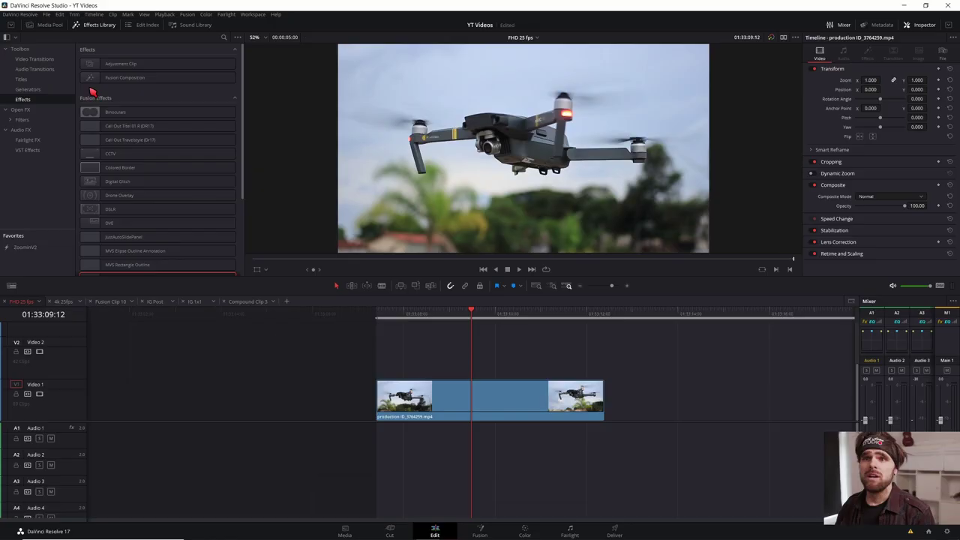
Step: Put an Adjustment Clip on Video 2 above the drone clip and save a copy into the Media Pool
left_click(108, 64)
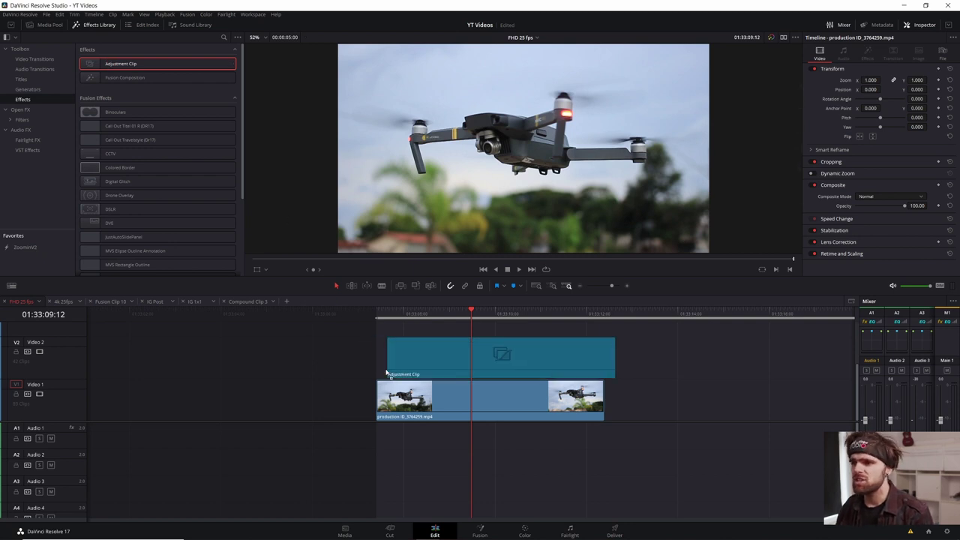
left_click_drag(246, 164, 506, 372)
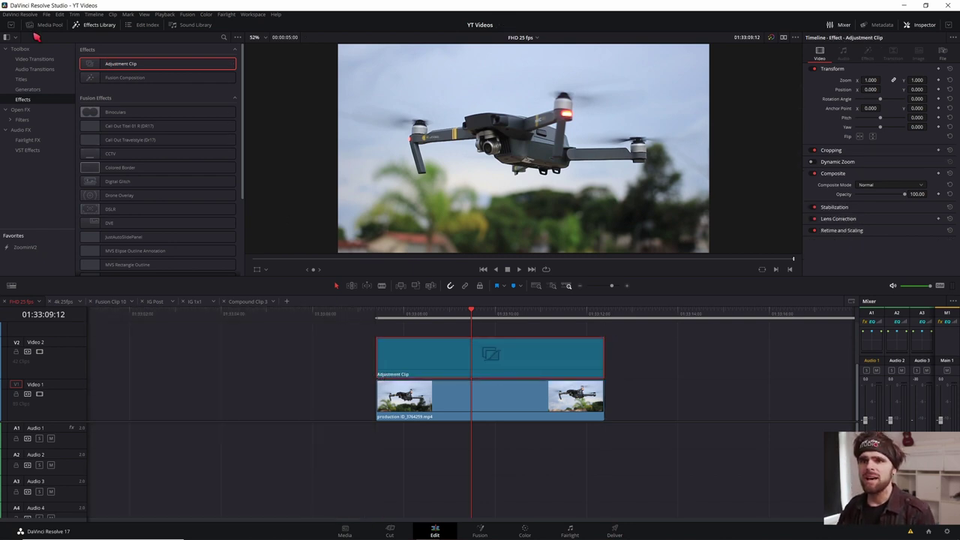
left_click(39, 25)
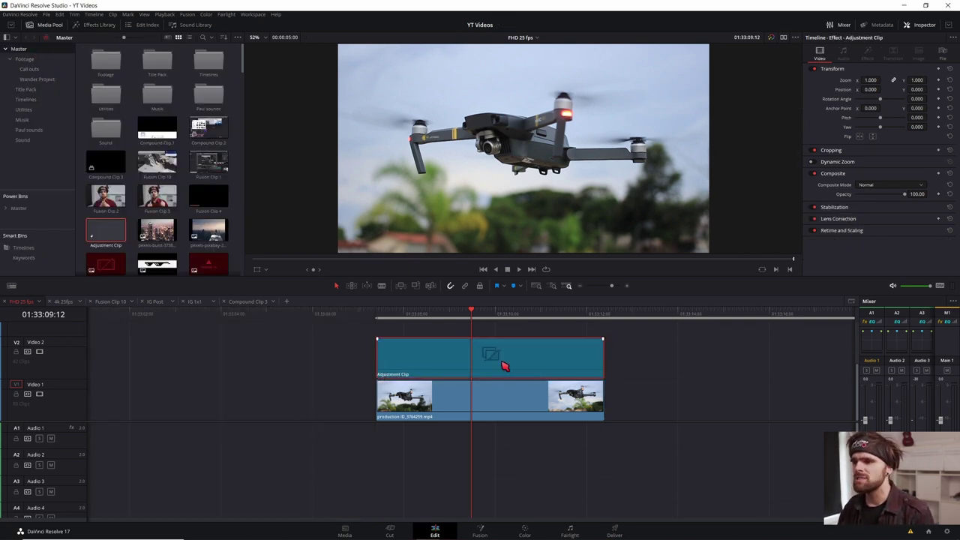
left_click_drag(506, 366, 200, 192)
left_click_drag(165, 163, 162, 166)
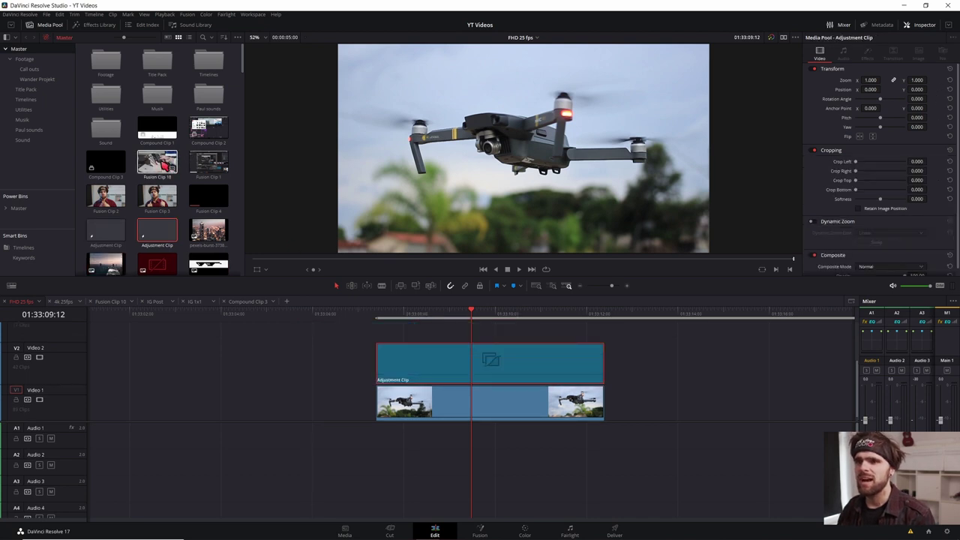
Step: Replace the timeline adjustment clip with the saved Media Pool copy on Video 2
left_click(106, 236)
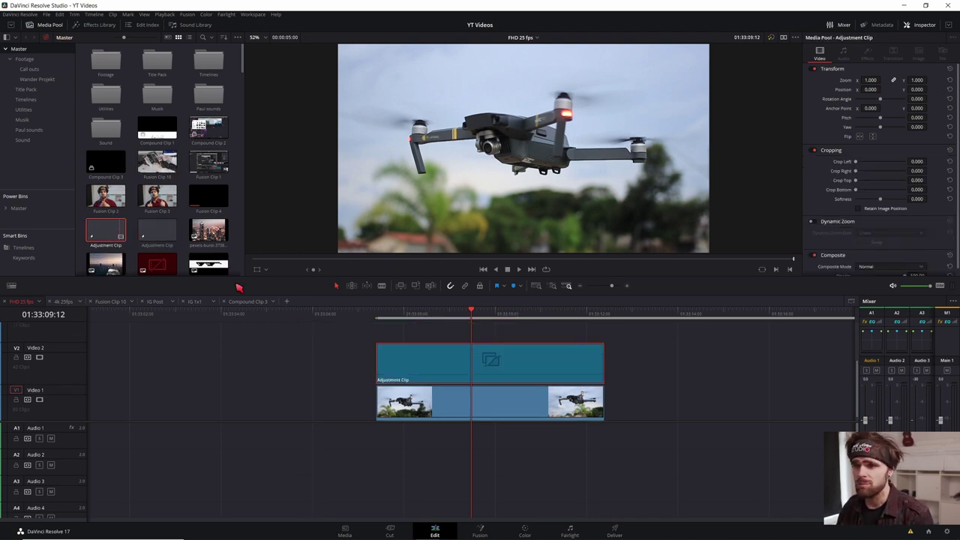
left_click(480, 361)
key("Delete")
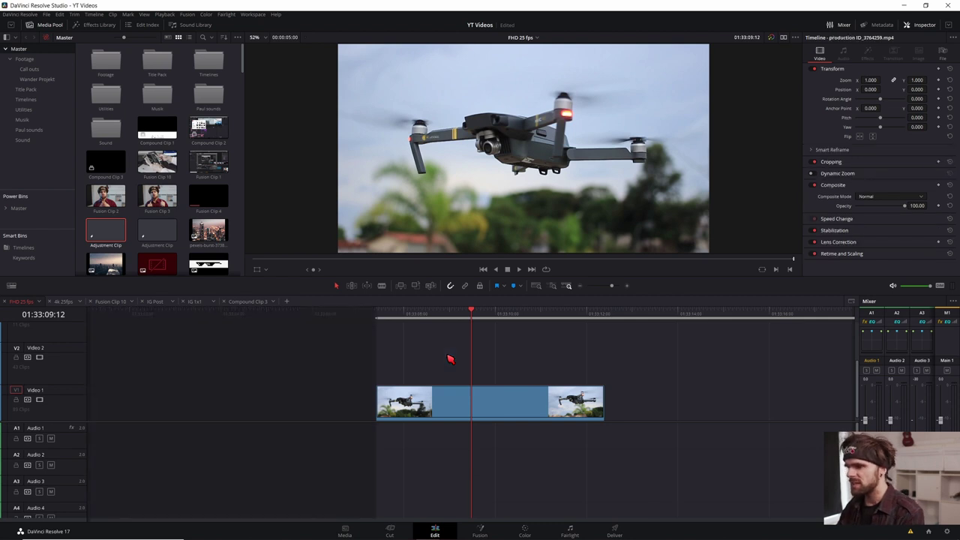
left_click_drag(90, 237, 427, 370)
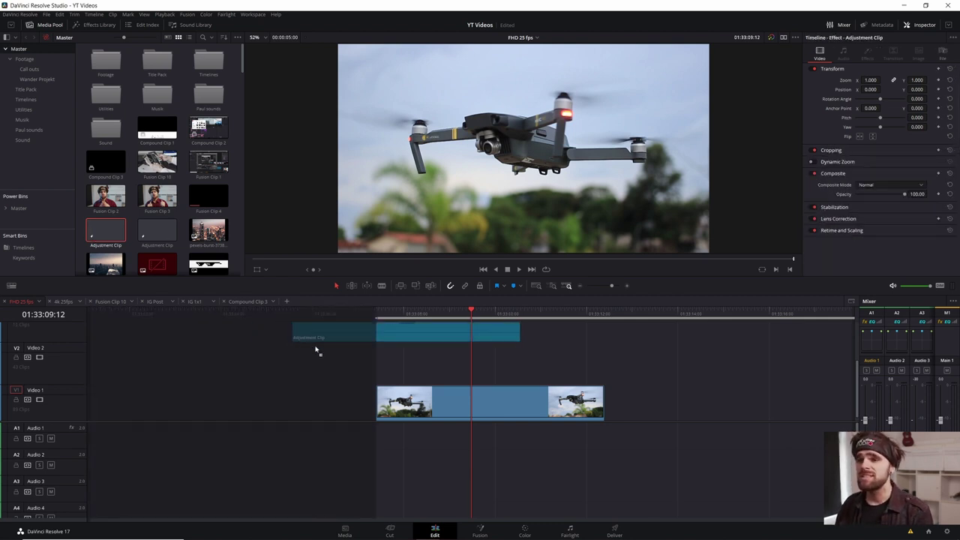
left_click(431, 374)
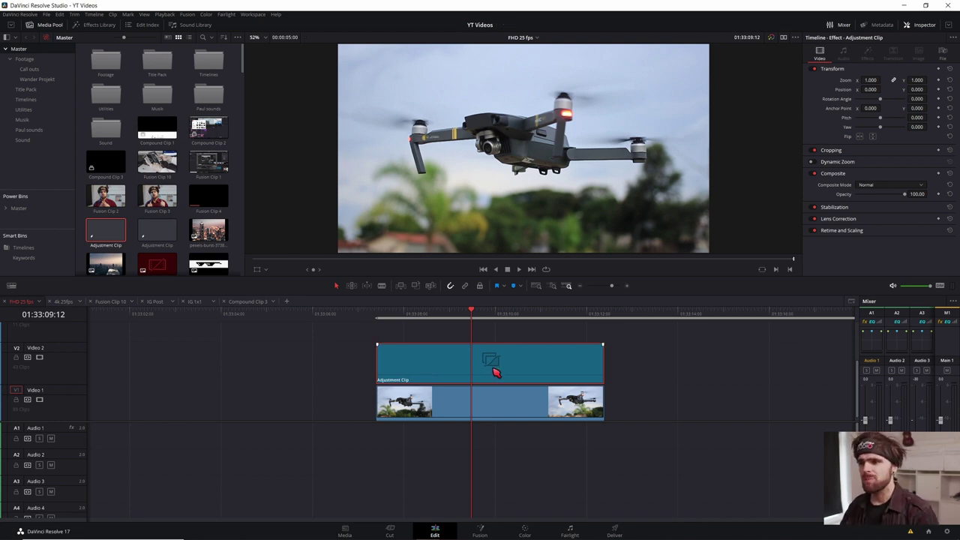
left_click(95, 27)
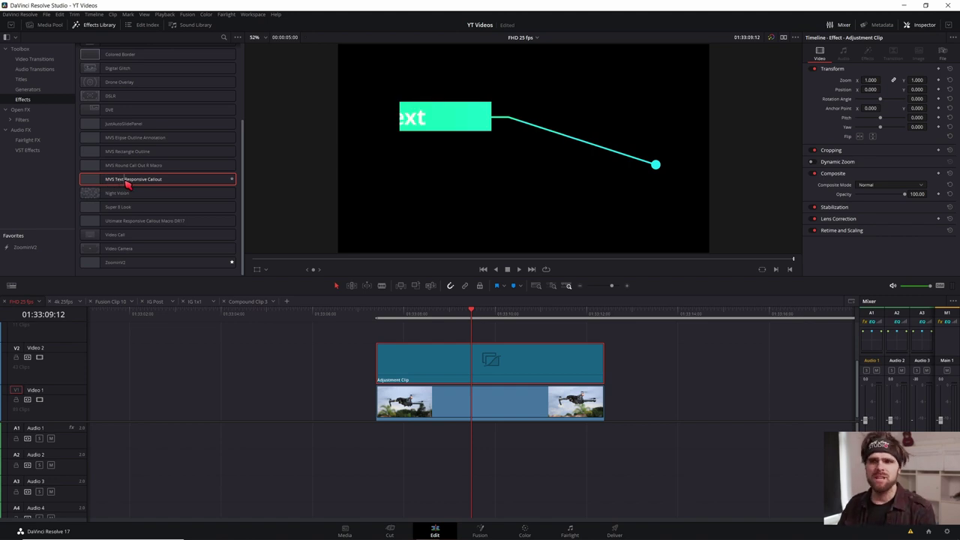
Step: Drop MVS Text Responsive Callout onto the adjustment clip and change its 'Easy Text' label to 'Text'
left_click_drag(128, 182, 409, 355)
left_click(467, 363)
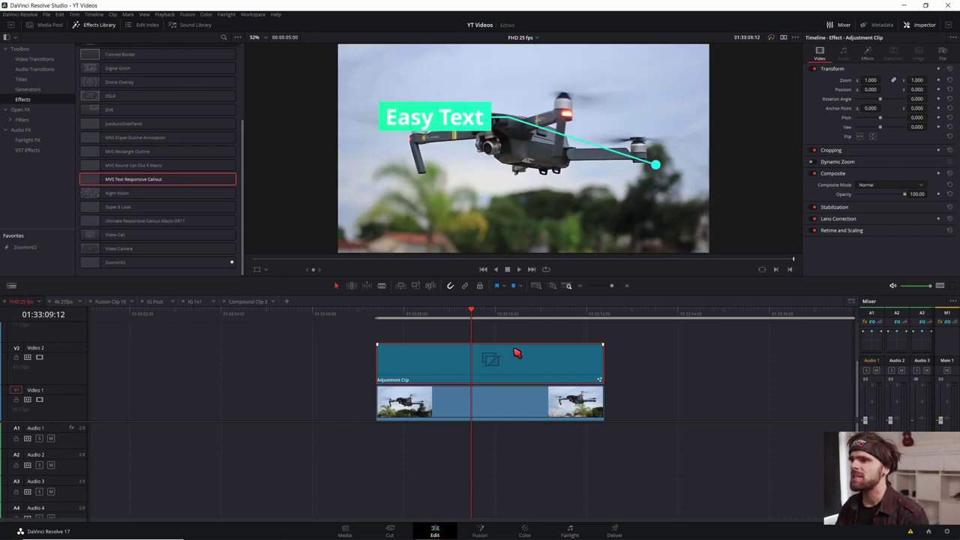
left_click(867, 52)
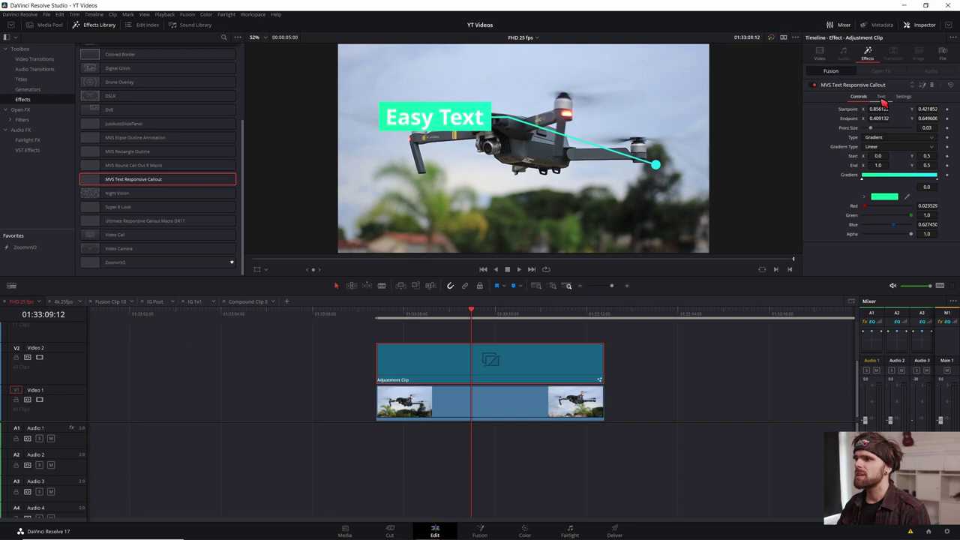
left_click(882, 99)
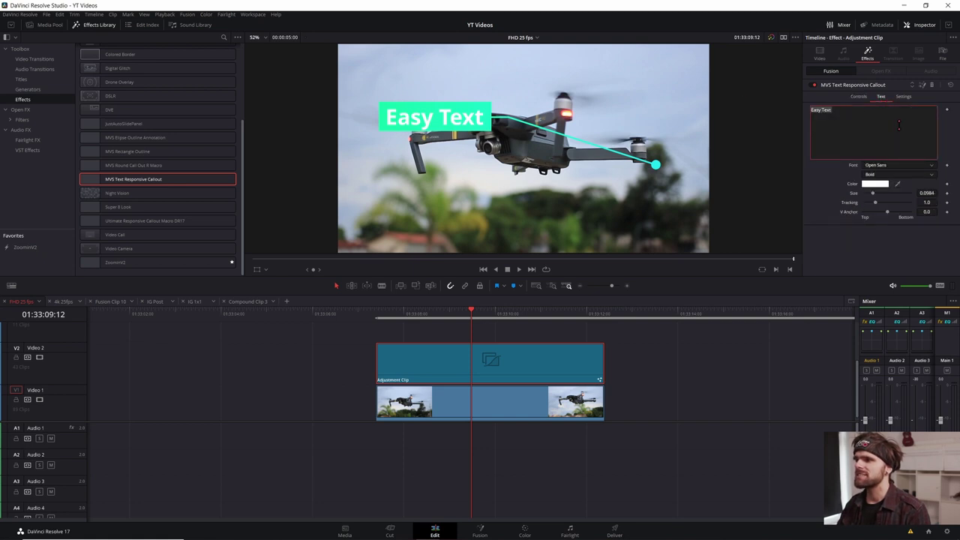
type("Text")
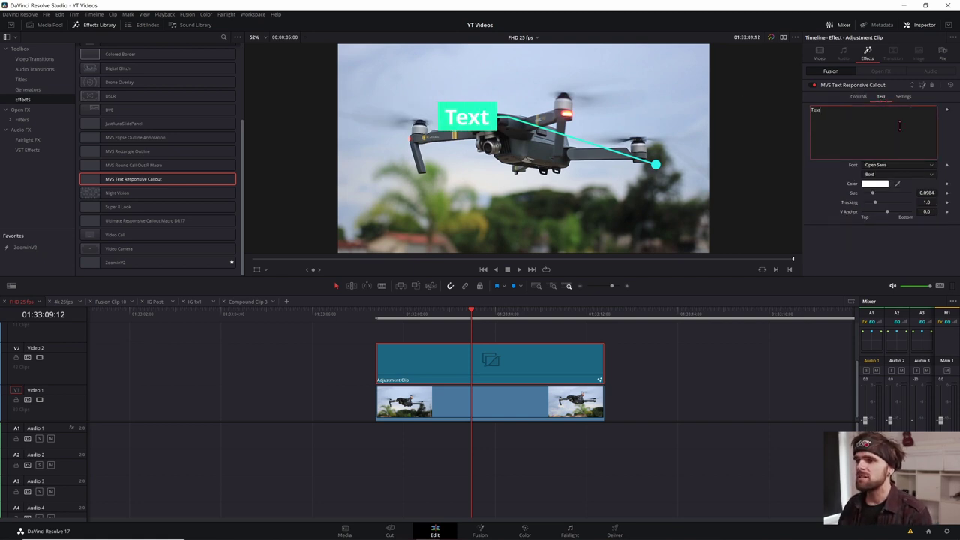
left_click(392, 313)
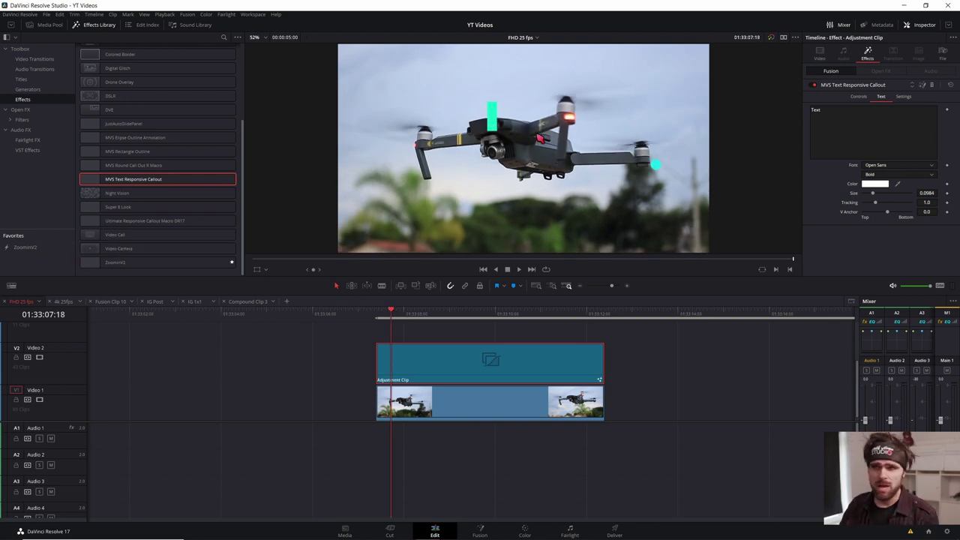
Step: Scrub to a frame showing the callout and adjust Endpoint and Startpoint X to place it over the drone
left_click(812, 110)
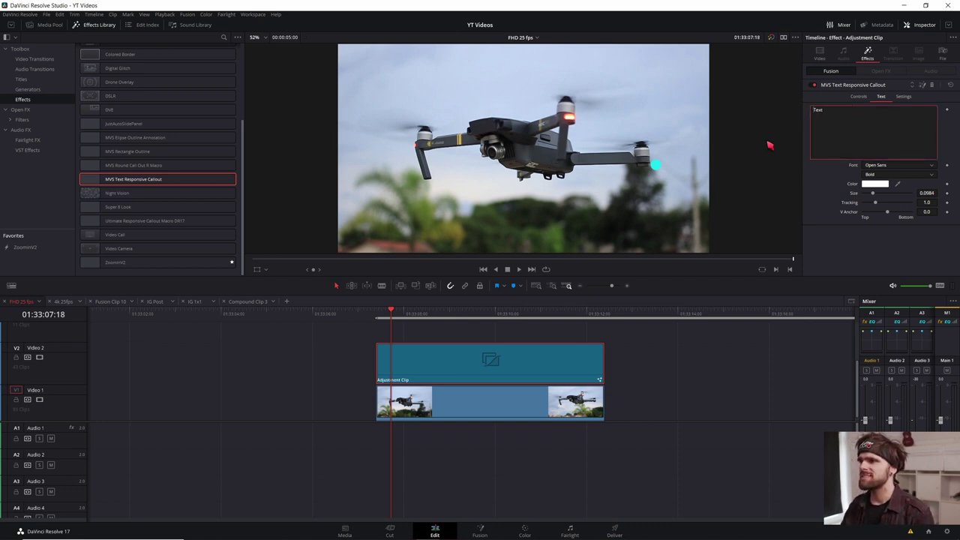
mouse_move(397, 323)
left_mouse_down()
mouse_move(453, 318)
mouse_move(487, 333)
left_mouse_up()
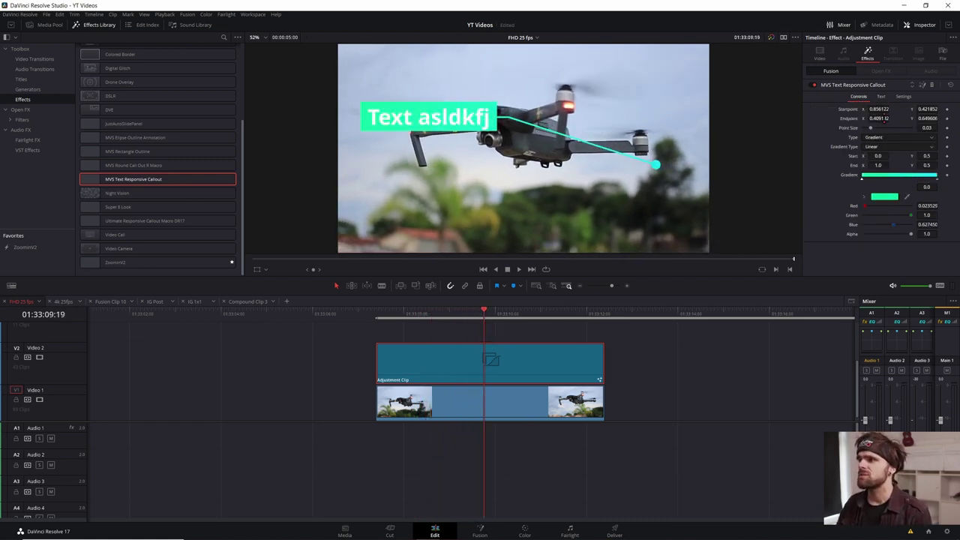
mouse_move(885, 118)
left_mouse_down()
mouse_move(896, 119)
mouse_move(878, 112)
left_mouse_up()
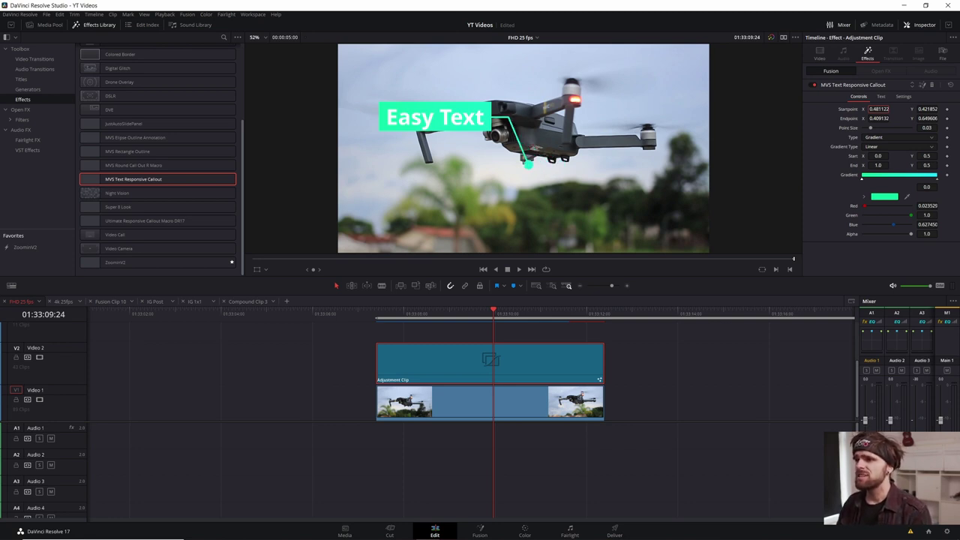
left_click_drag(878, 109, 870, 108)
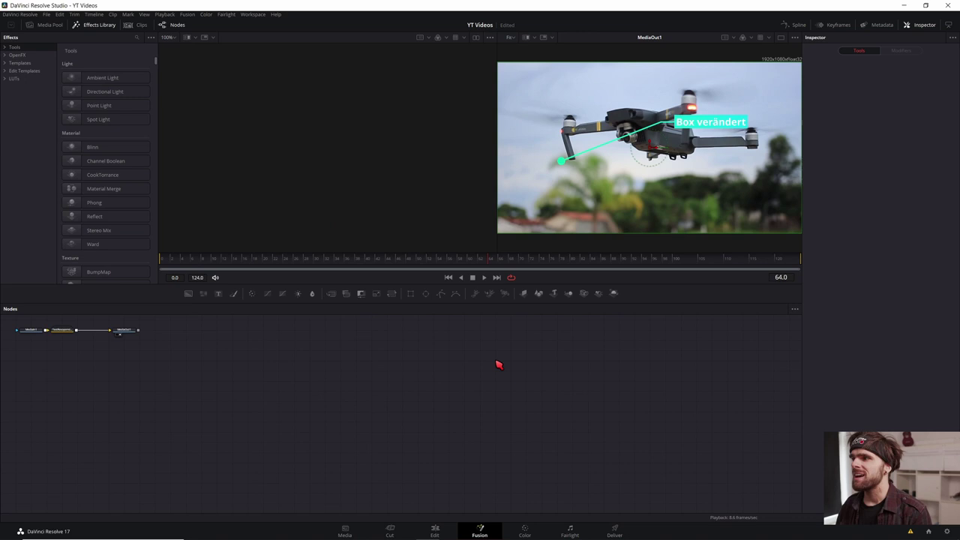
Step: Expand the TextResponsiveCallout group node and select the Tracker1 node inside its underlay
left_click_drag(173, 363, 499, 359)
left_click(392, 347)
scroll(375, 342, "up", 3)
double_click(419, 342)
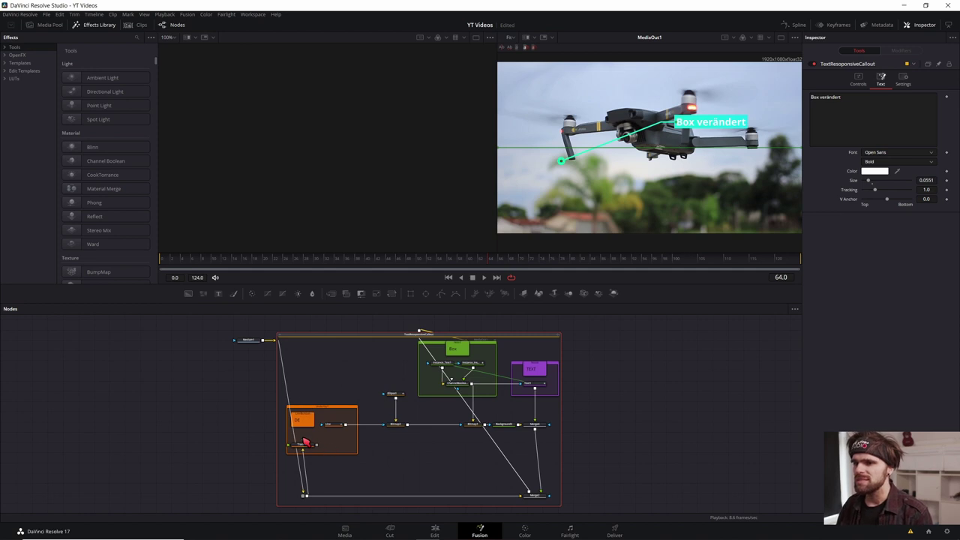
scroll(306, 442, "up", 3)
left_click_drag(313, 443, 392, 409)
left_click(457, 354)
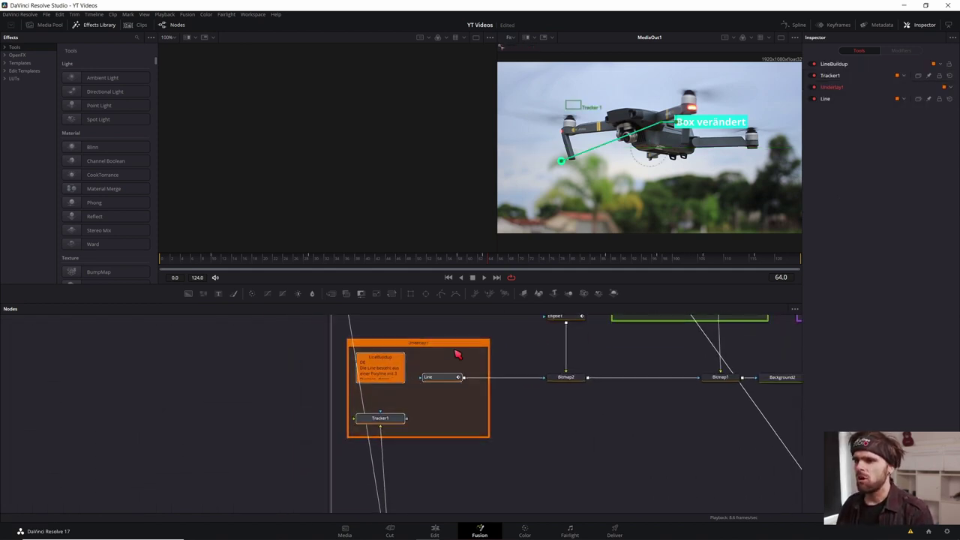
left_click(380, 418)
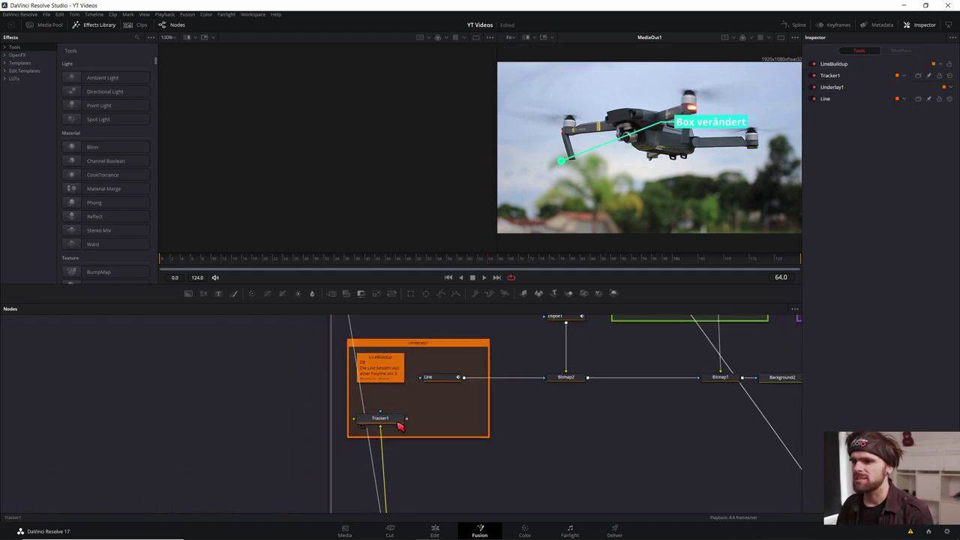
Step: View Tracker1 in the second viewer and place its pattern box on the drone's camera at frame 0
key("1")
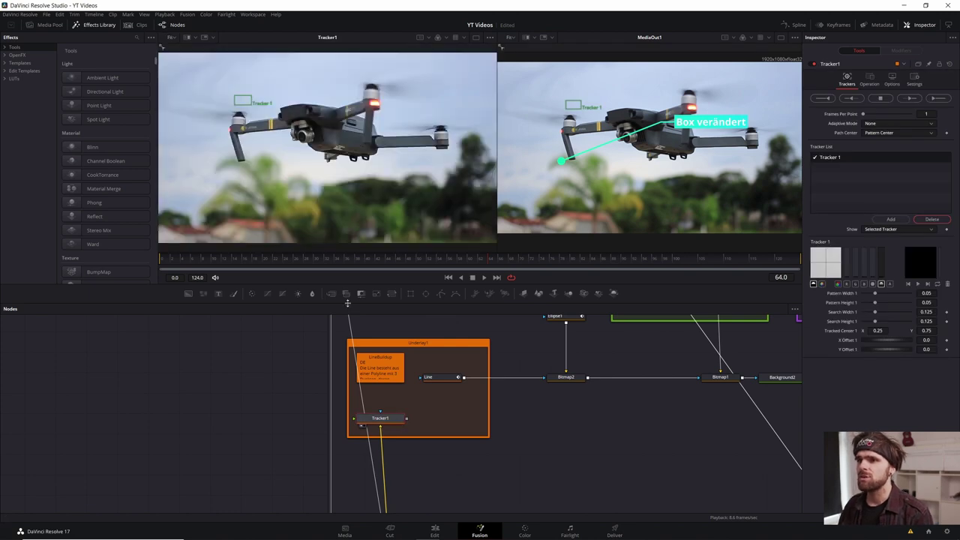
left_click_drag(242, 101, 302, 135)
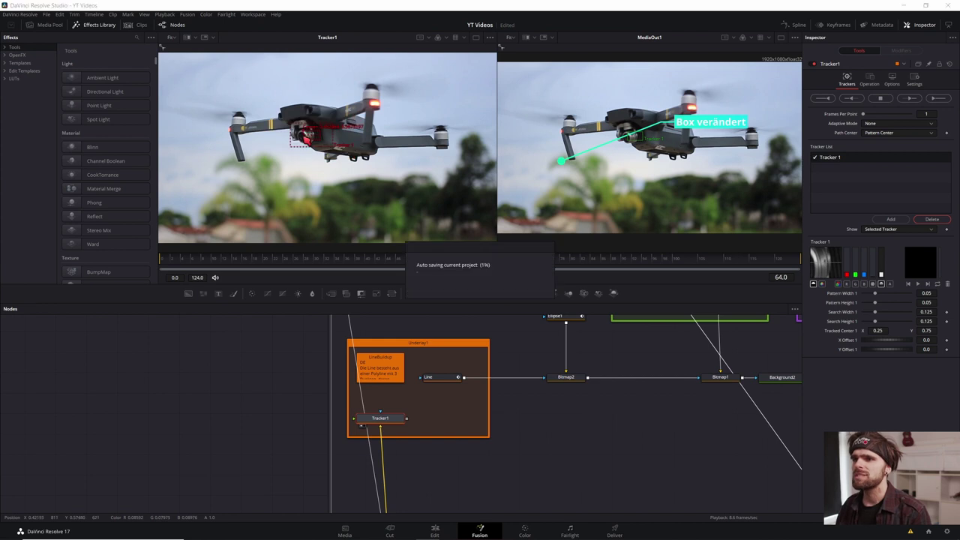
scroll(302, 135, "up", 5)
scroll(274, 193, "down", 1)
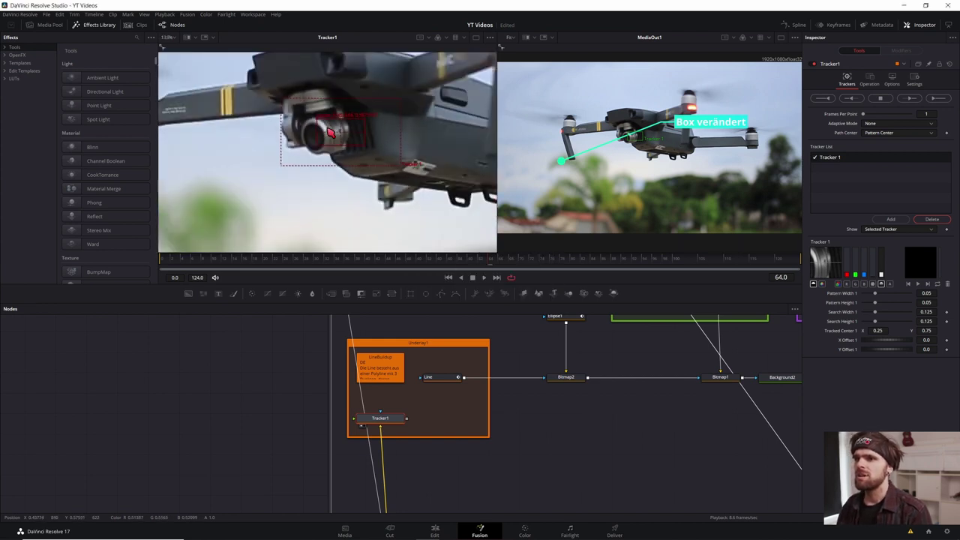
left_click(160, 261)
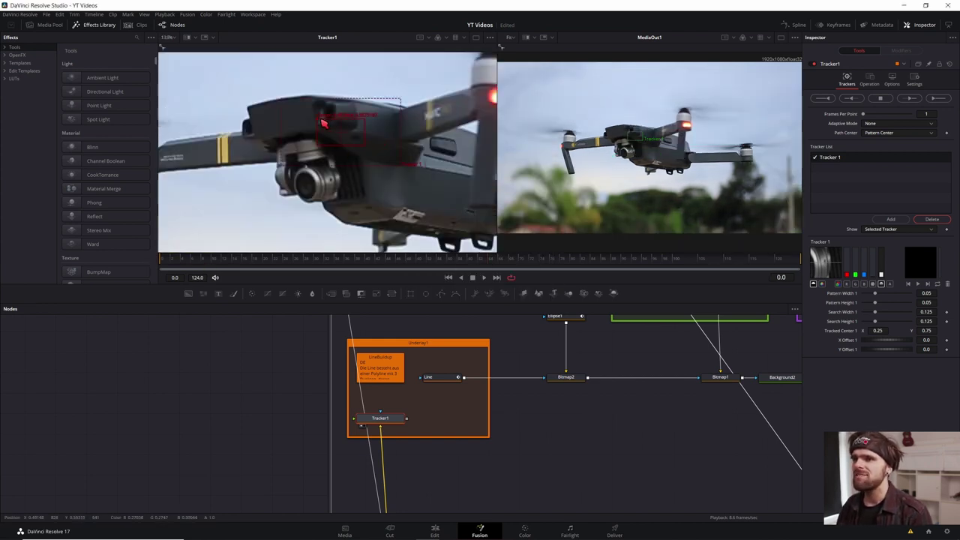
left_click_drag(323, 124, 324, 126)
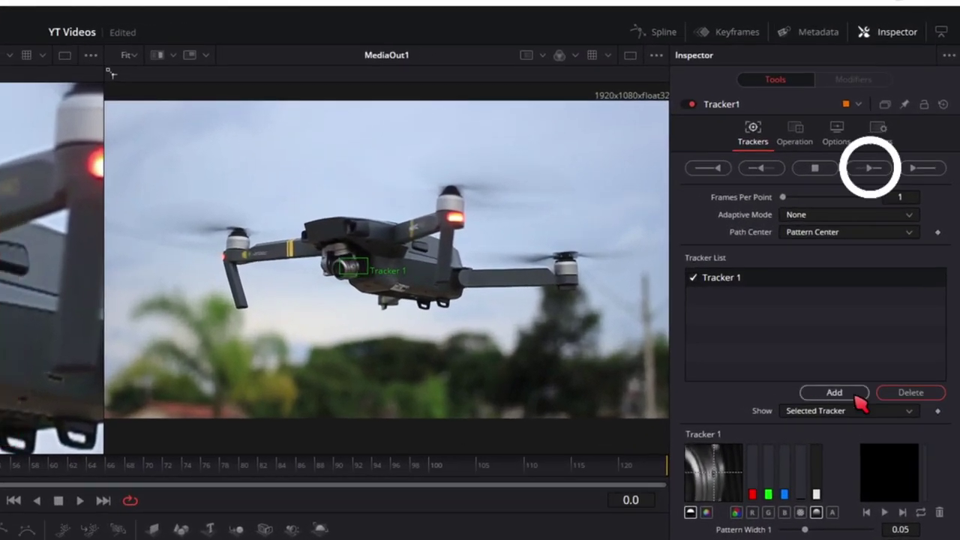
Step: Track the drone's camera forward through to frame 124
left_click(876, 159)
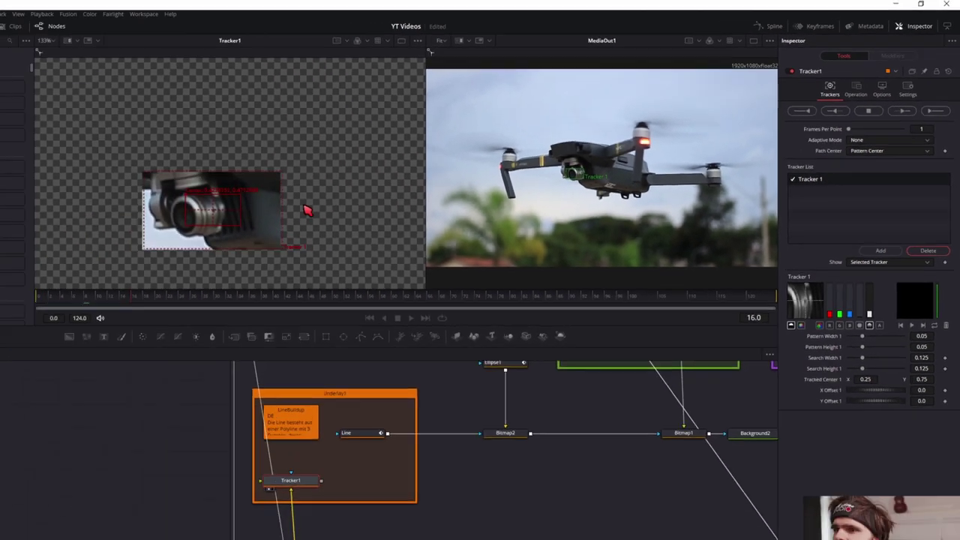
scroll(398, 186, "down", 5)
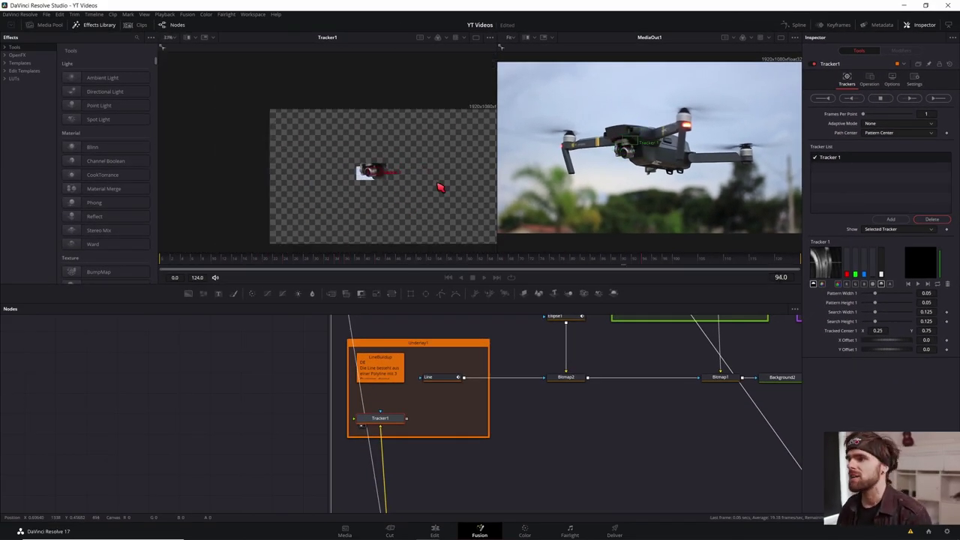
left_click(546, 299)
scroll(480, 375, "down", 5)
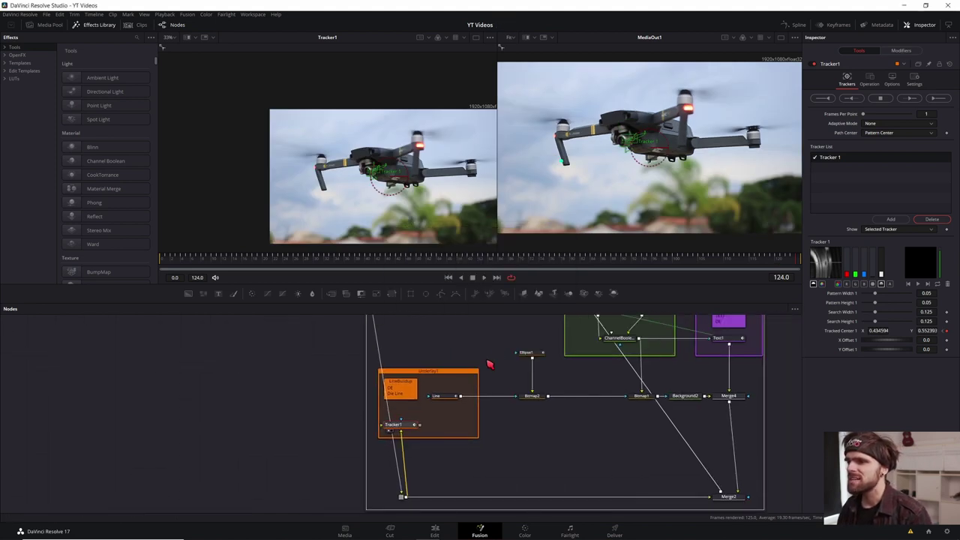
Step: Collapse the callout group, connect its Startpoint to Tracker1Tracker1Path Position, and play to check
left_click(336, 353)
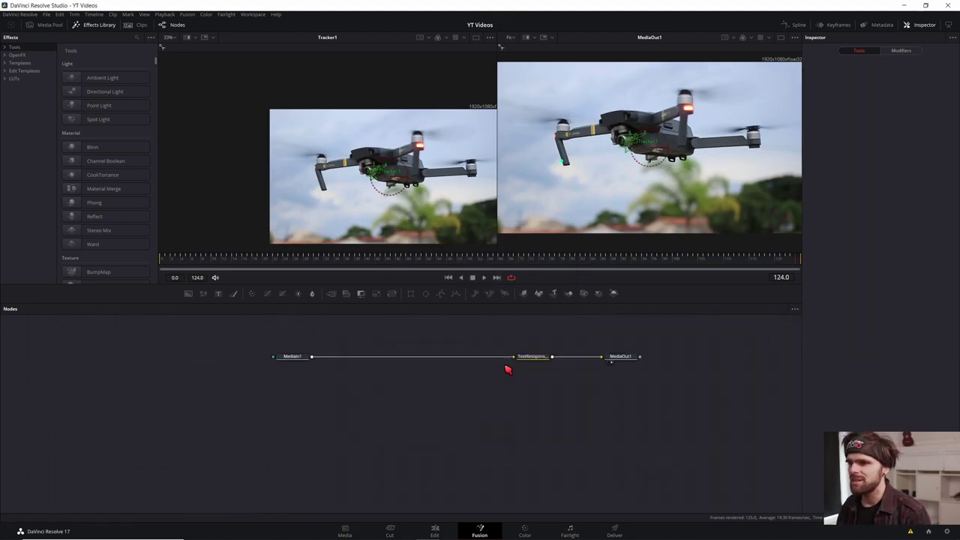
left_click(543, 361)
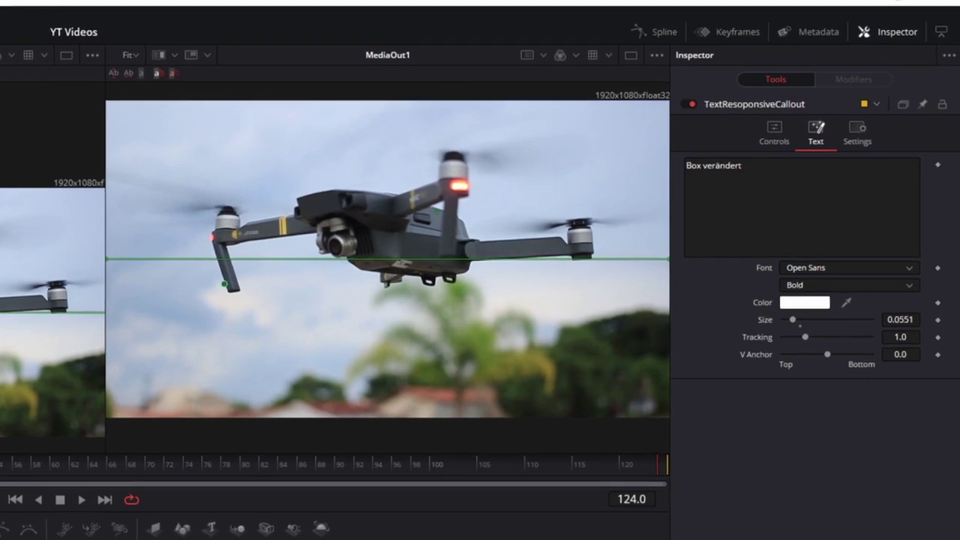
left_click(774, 133)
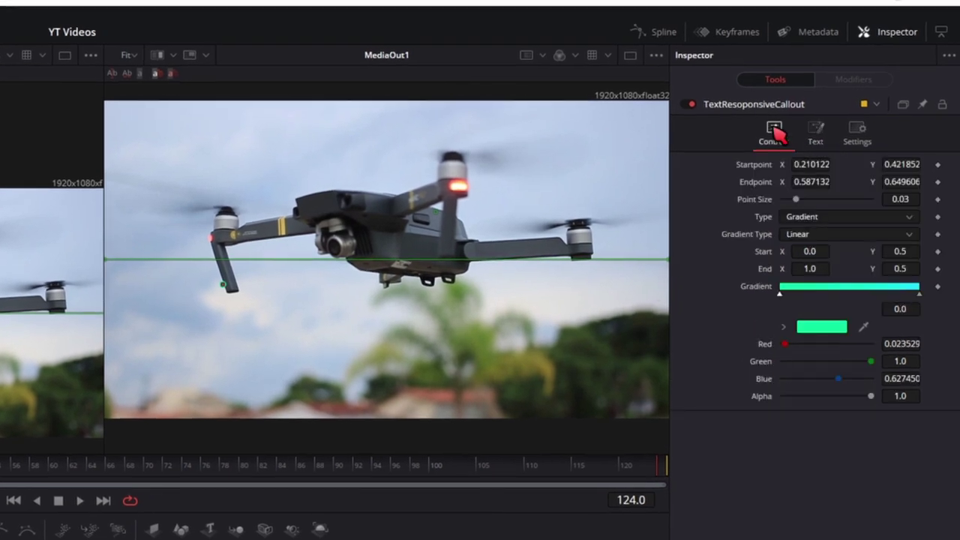
right_click(757, 166)
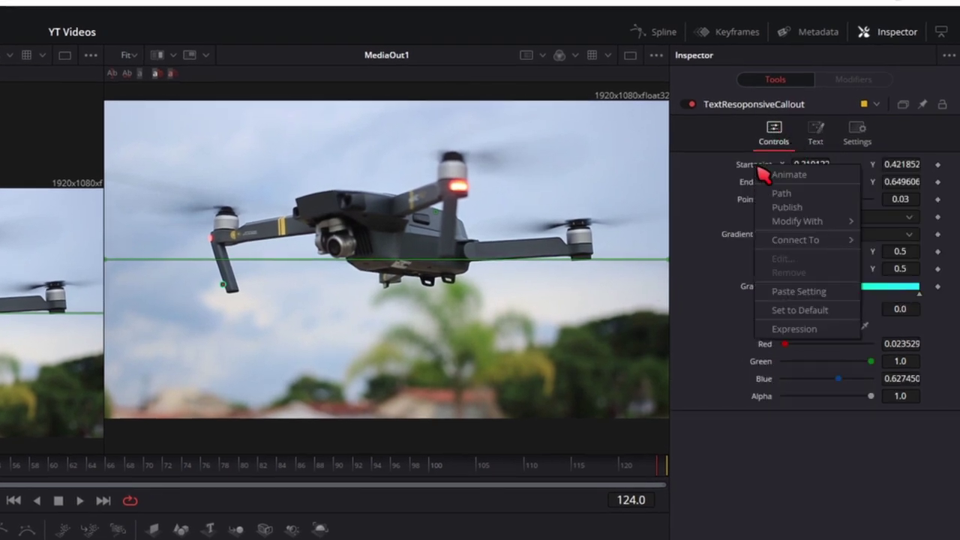
mouse_move(786, 241)
mouse_move(707, 275)
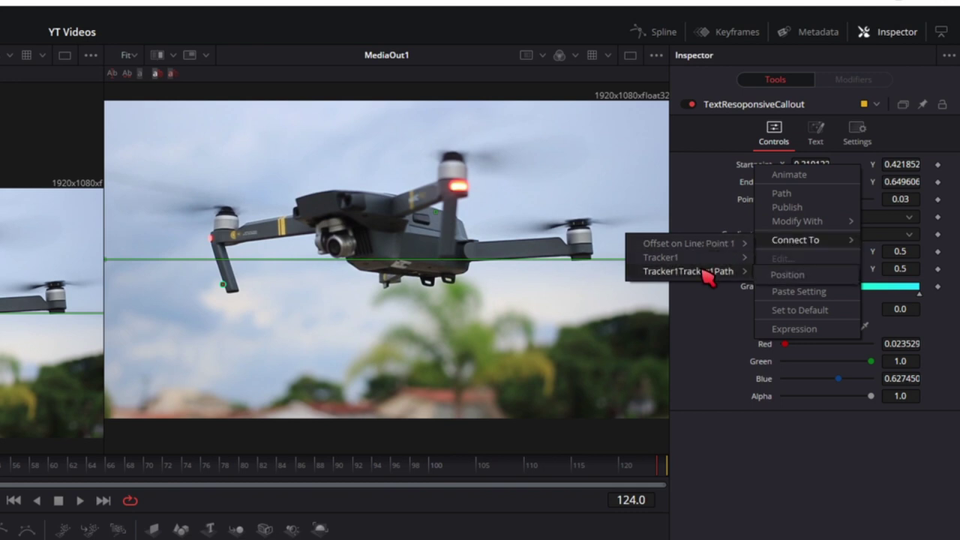
left_click(783, 275)
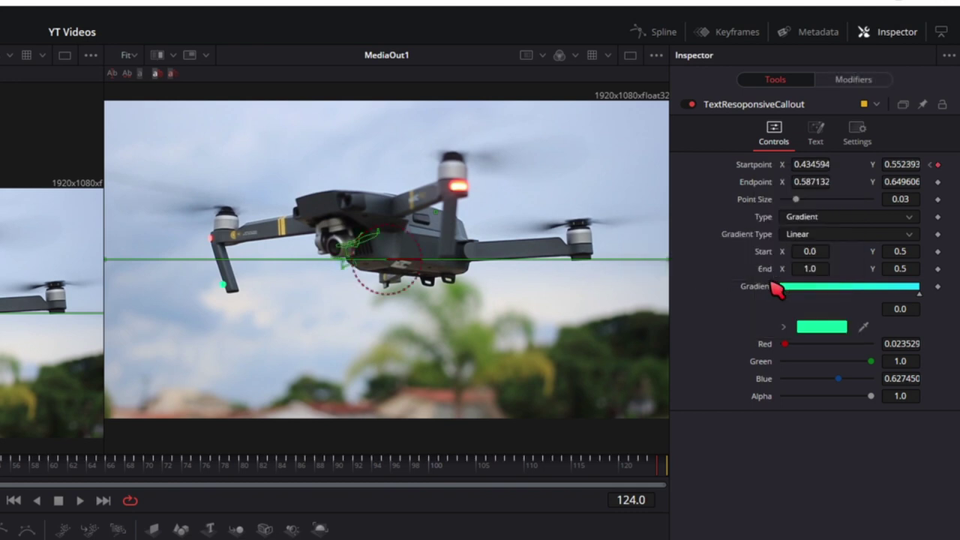
key("space")
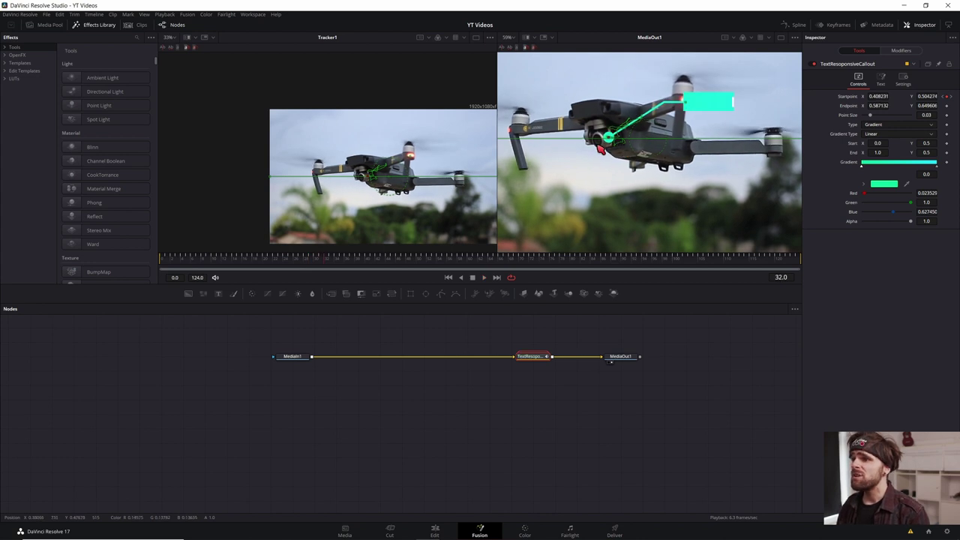
Step: Show the Tracker1Tracker1Path controls on the Inspector's Modifiers tab
scroll(621, 145, "down", 1)
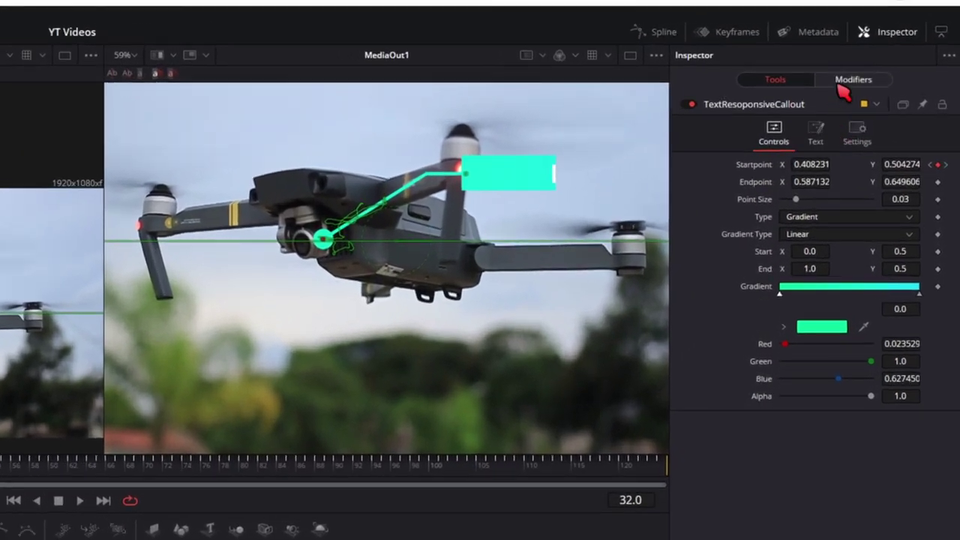
left_click(843, 84)
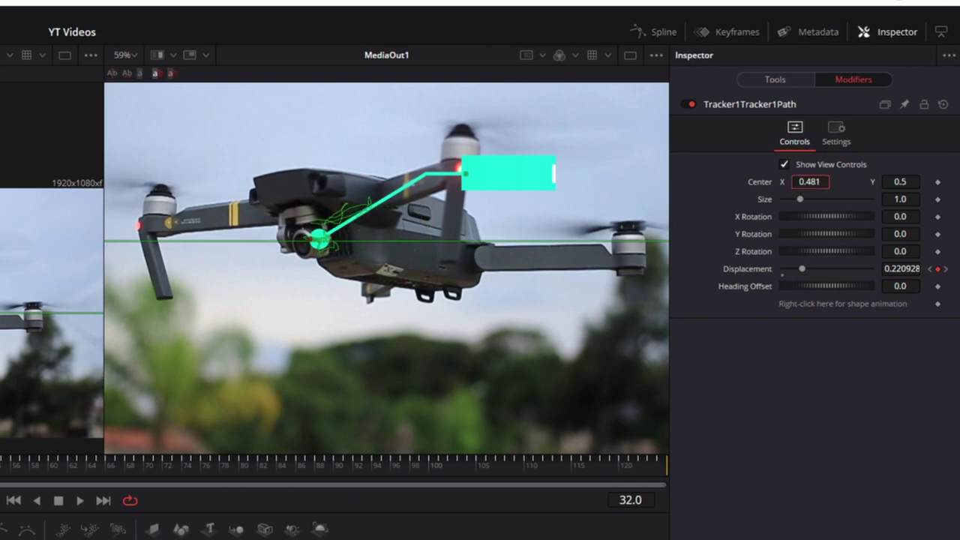